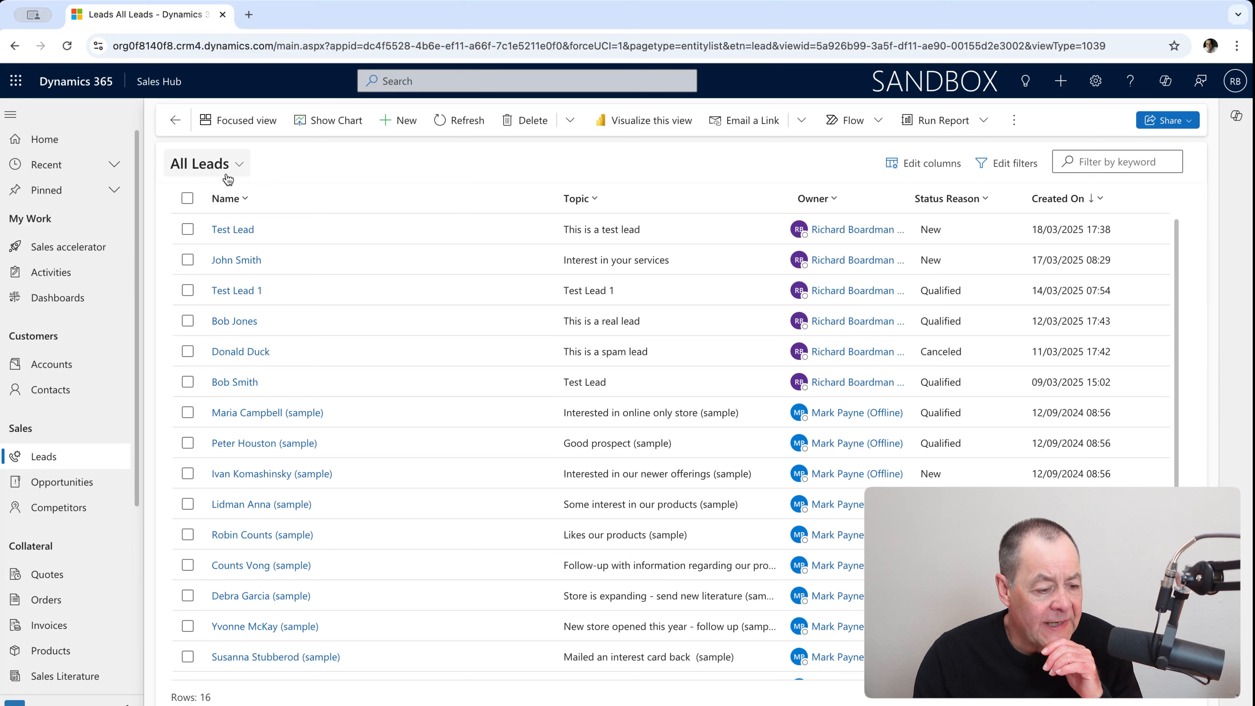
left_click(240, 165)
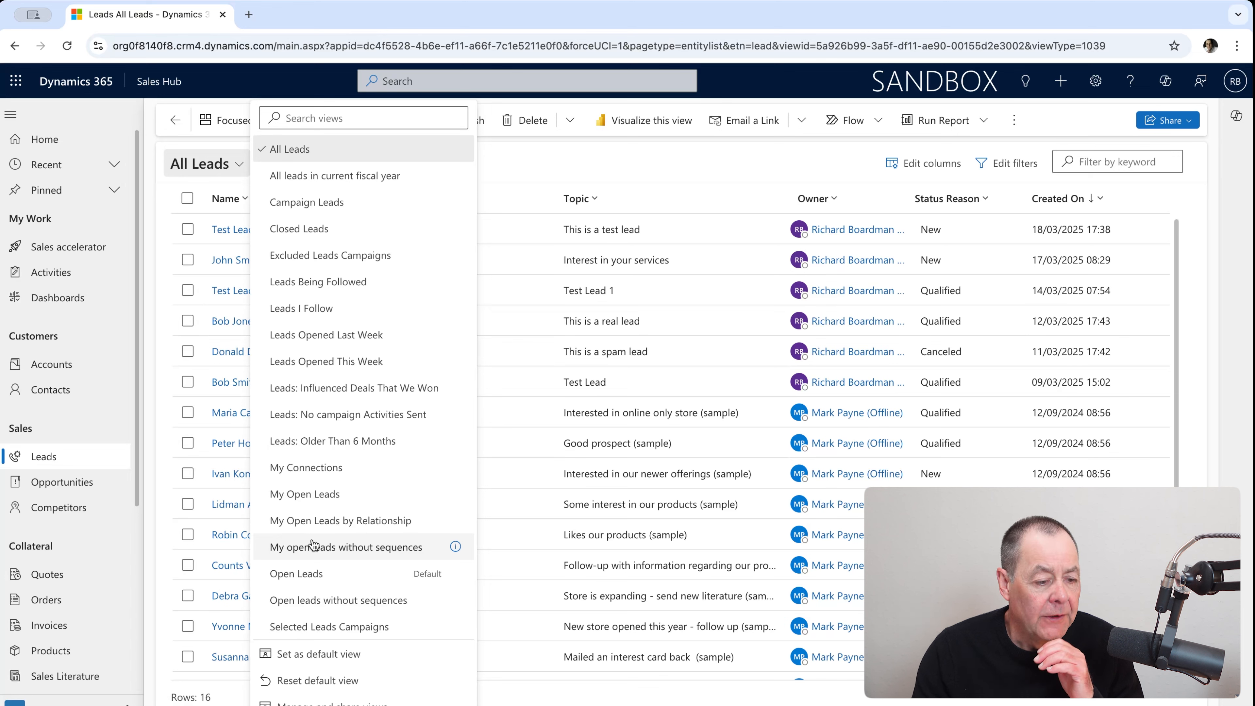
left_click(540, 159)
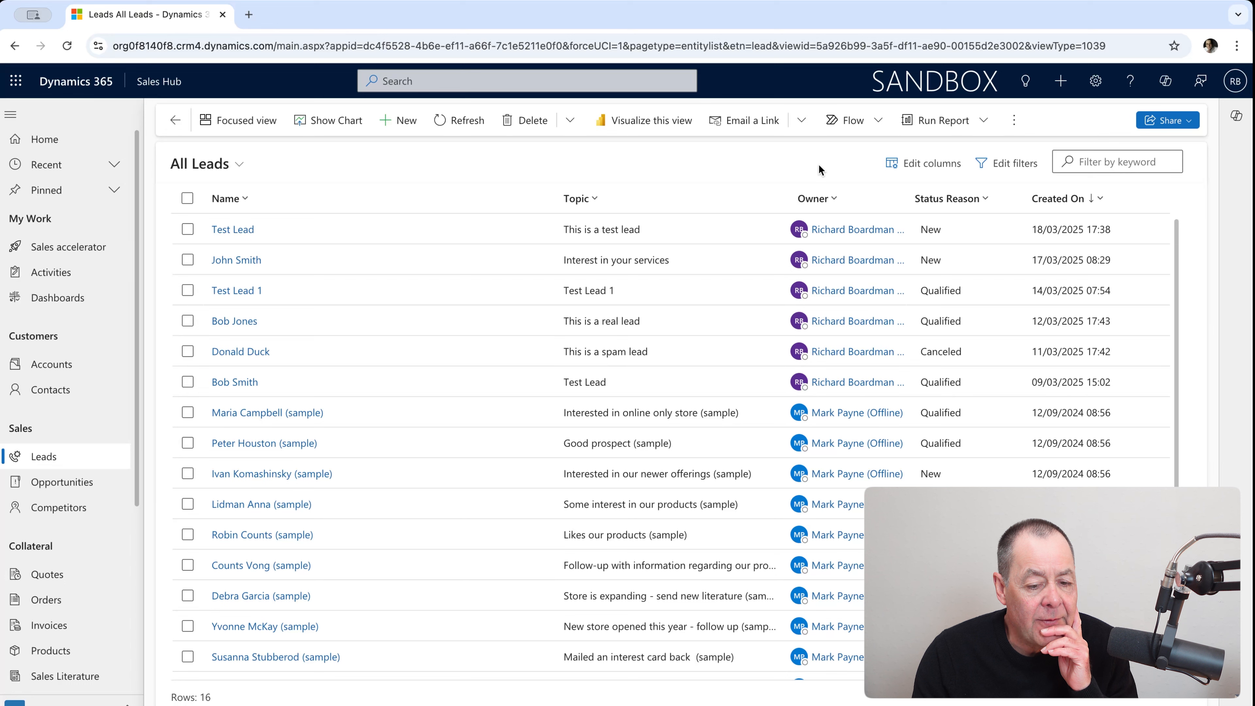
Add a filter condition to the All Leads view so that Created On is This month
left_click(1000, 173)
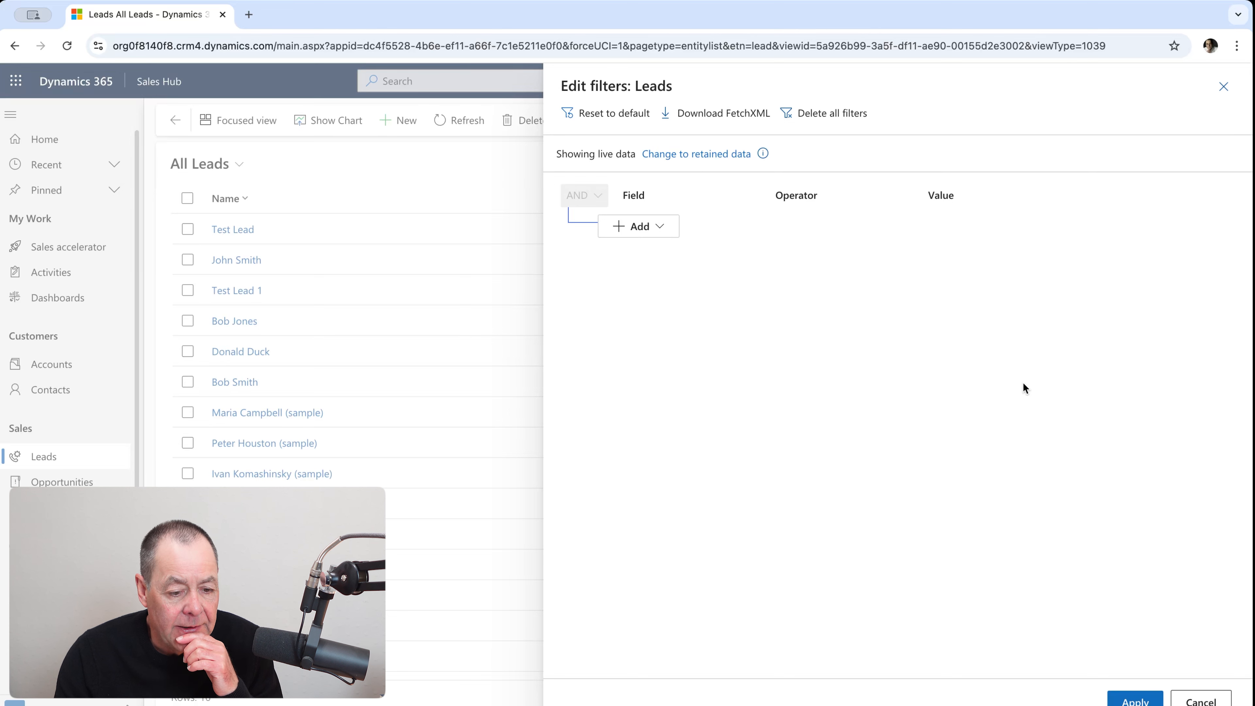
left_click(662, 229)
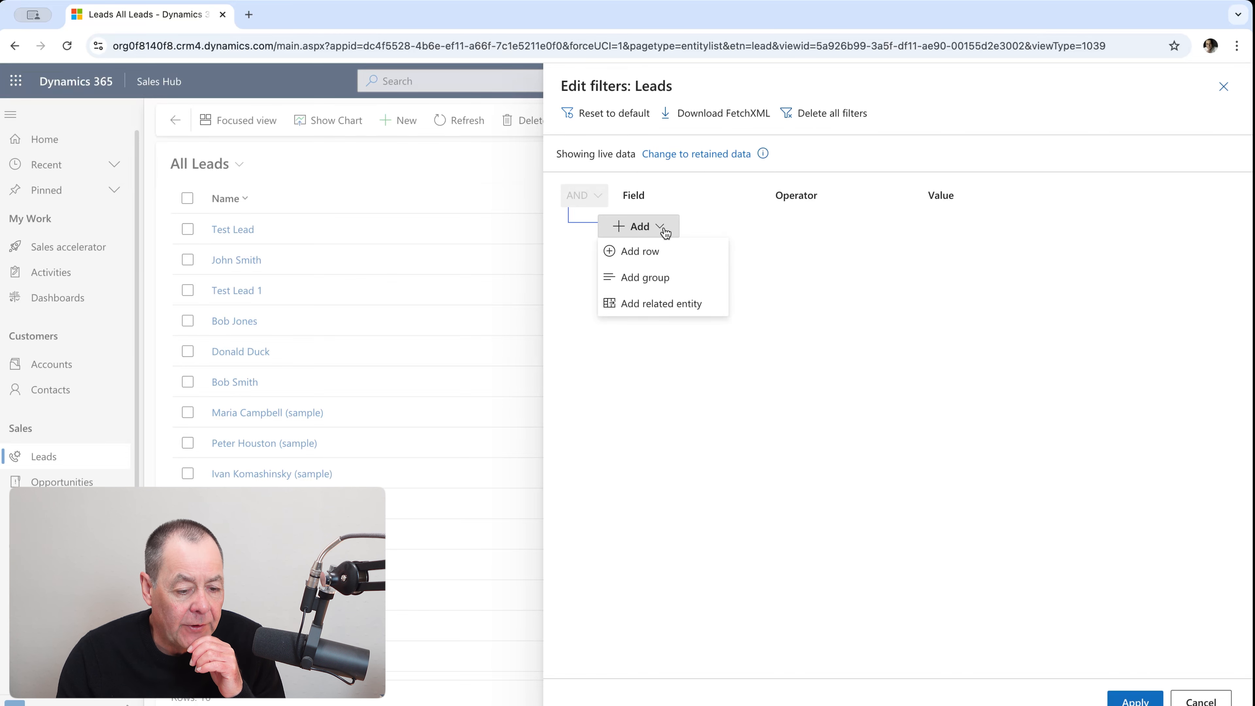
left_click(651, 252)
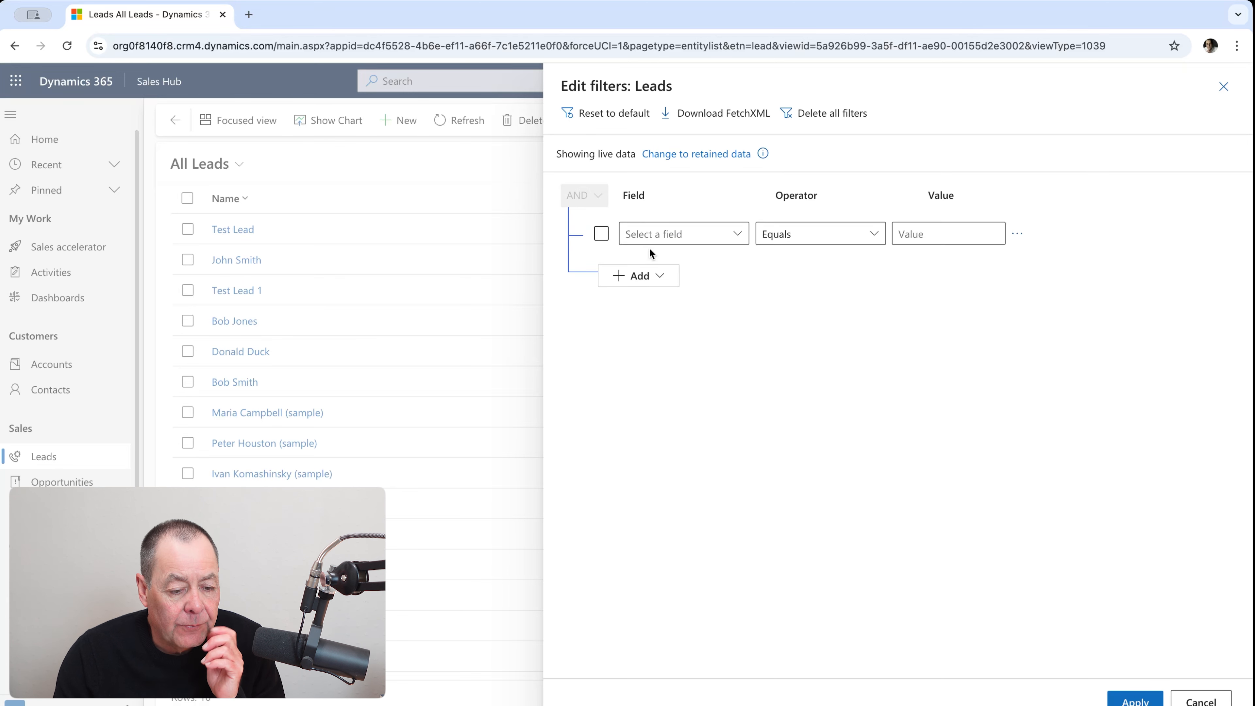
left_click(738, 234)
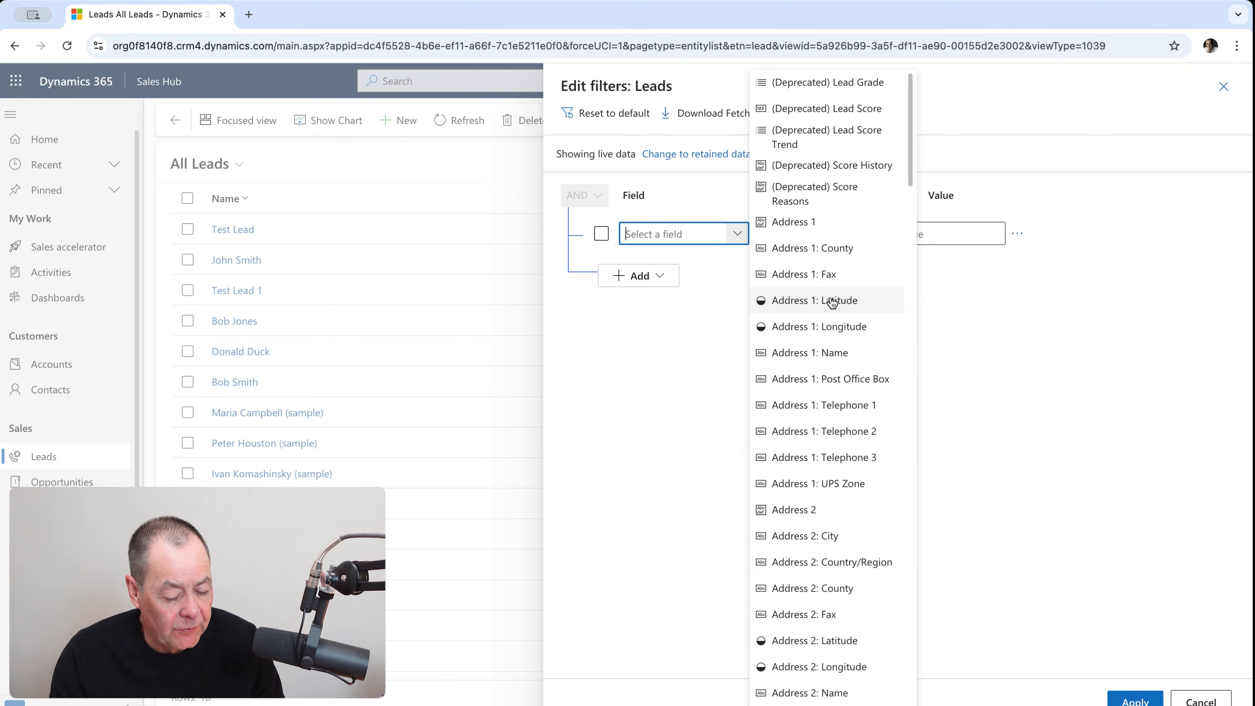
type("City")
scroll(823, 470, "down", 6)
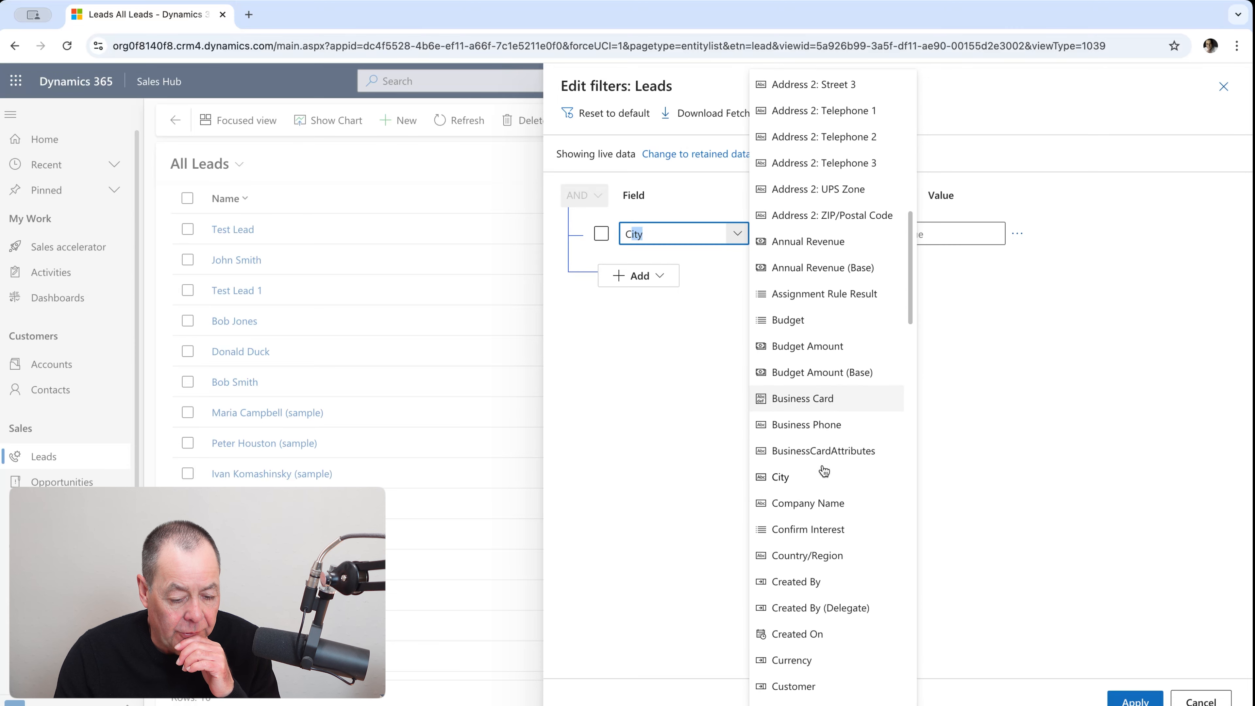
left_click(816, 415)
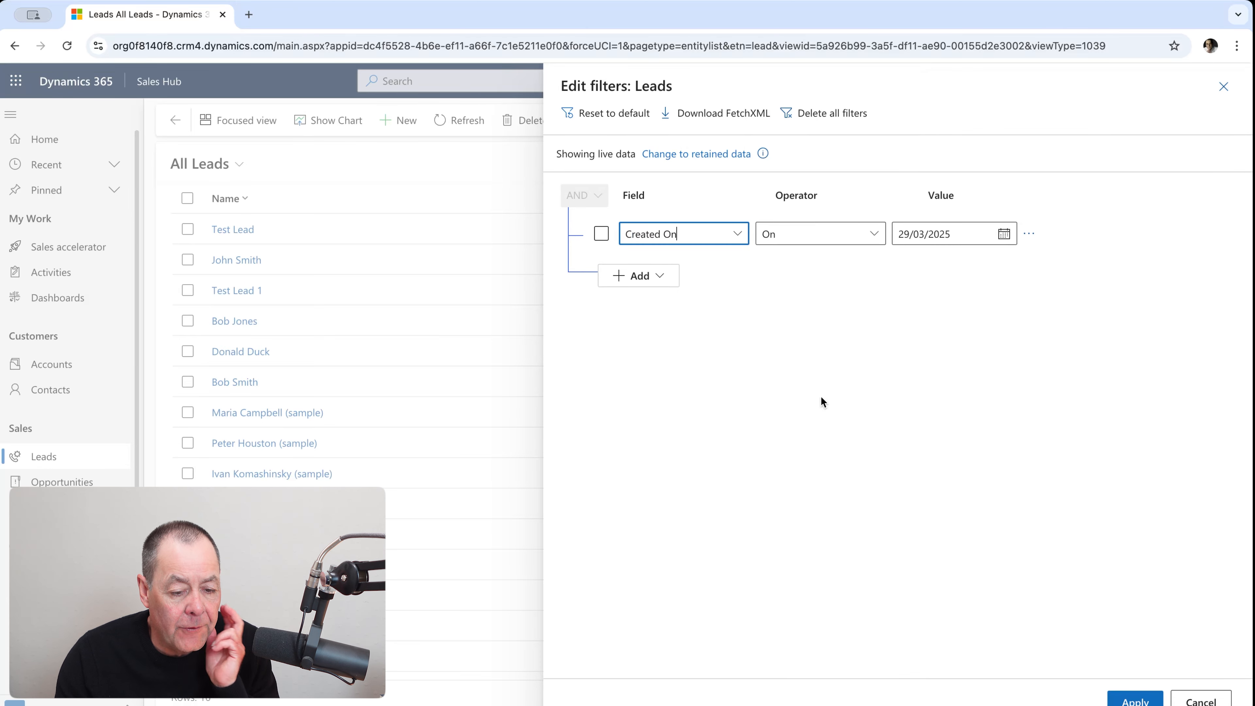
left_click(875, 234)
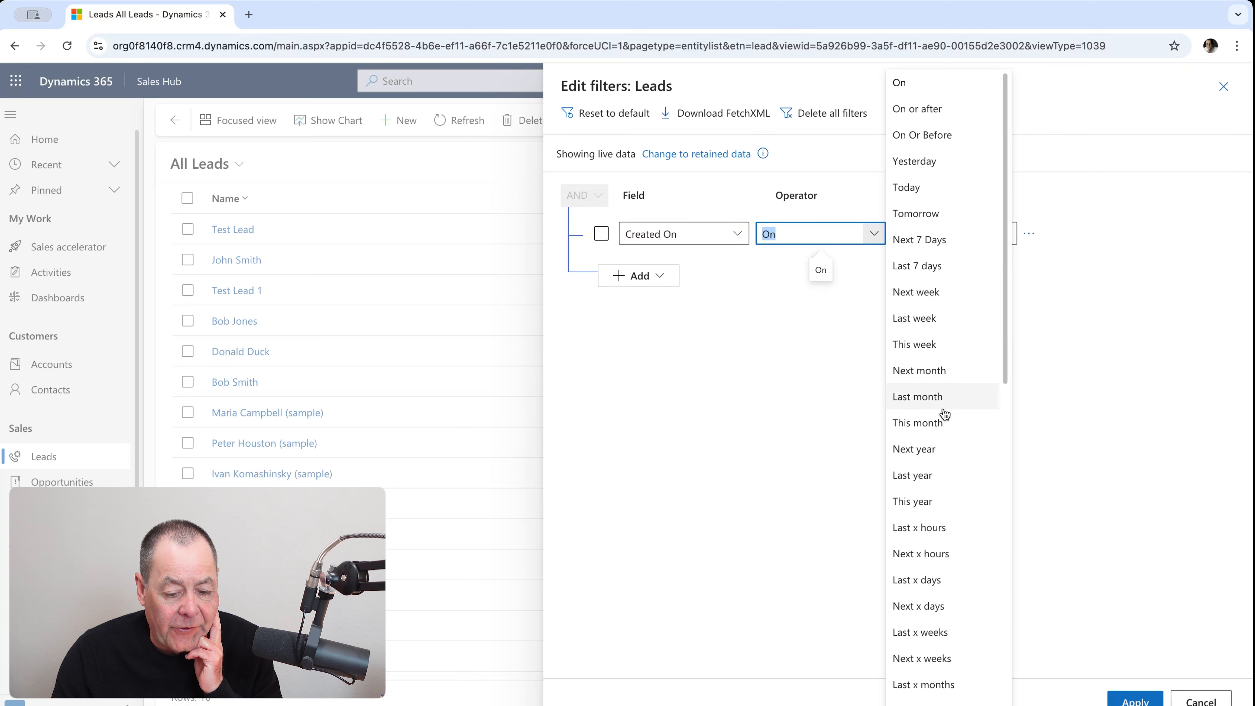
left_click(938, 423)
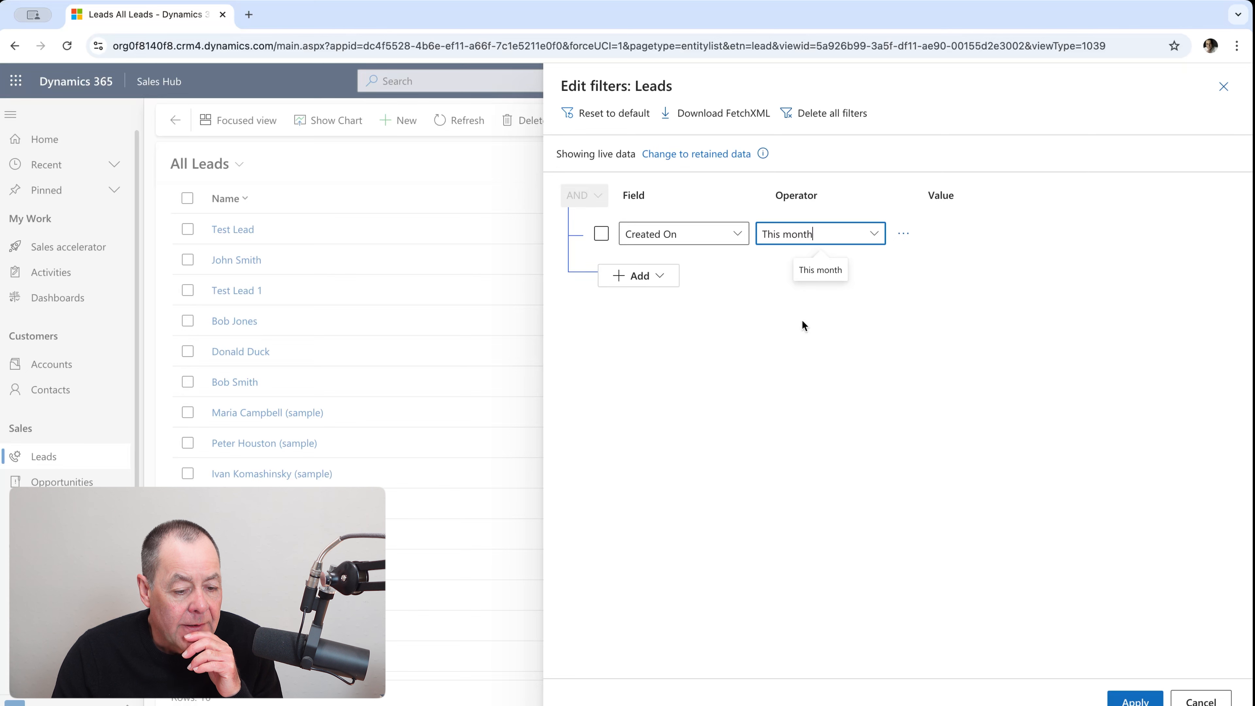
Add a second filter condition where Status Reason equals New, and apply the filters to the leads list
left_click(656, 280)
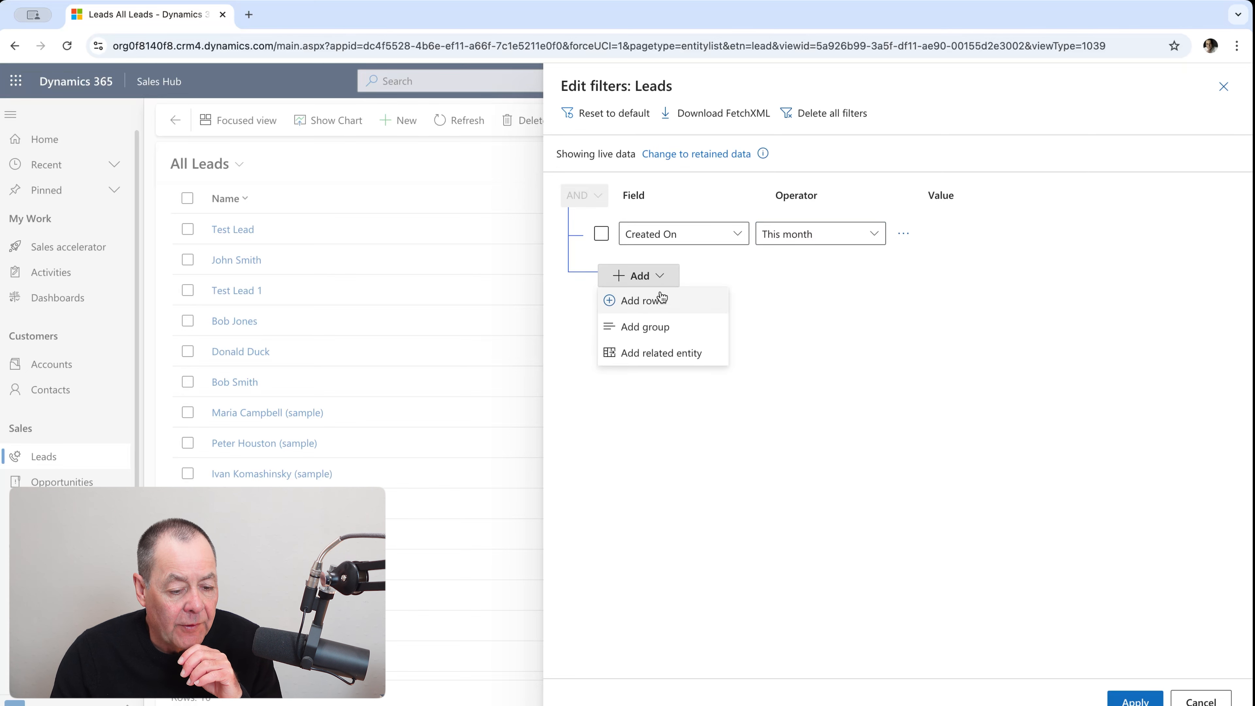
left_click(660, 301)
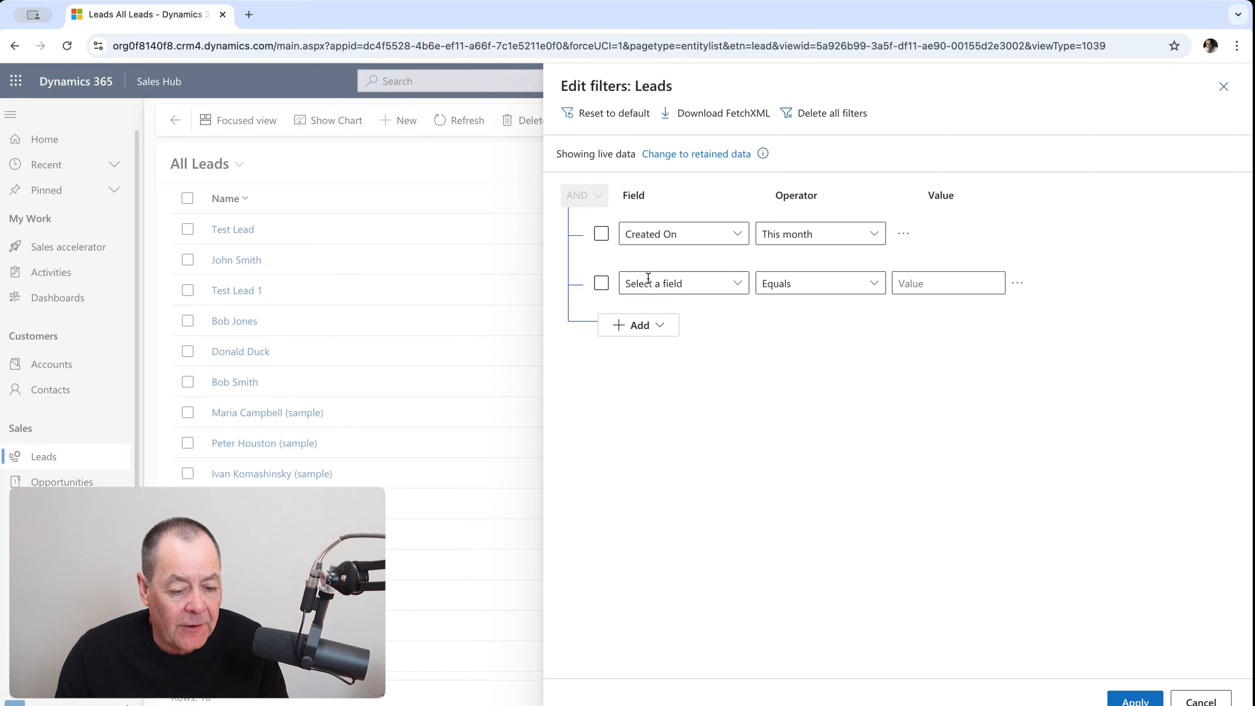
left_click(738, 284)
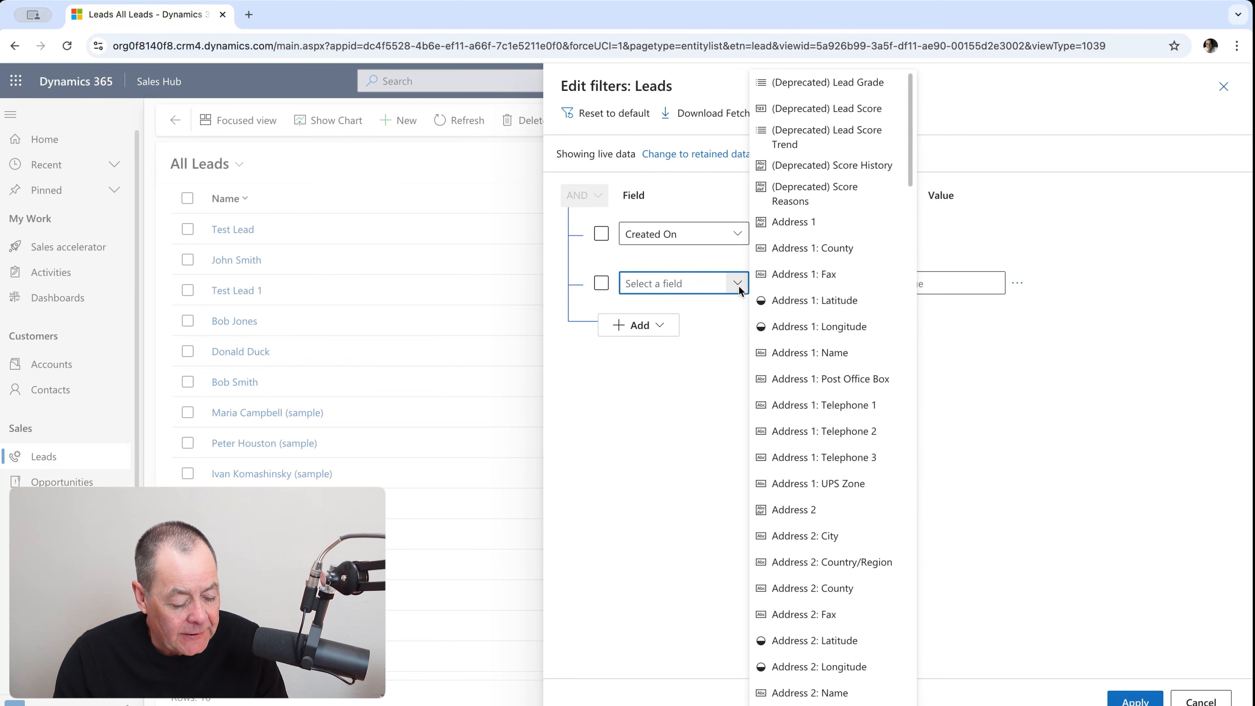
type("Sales Stage")
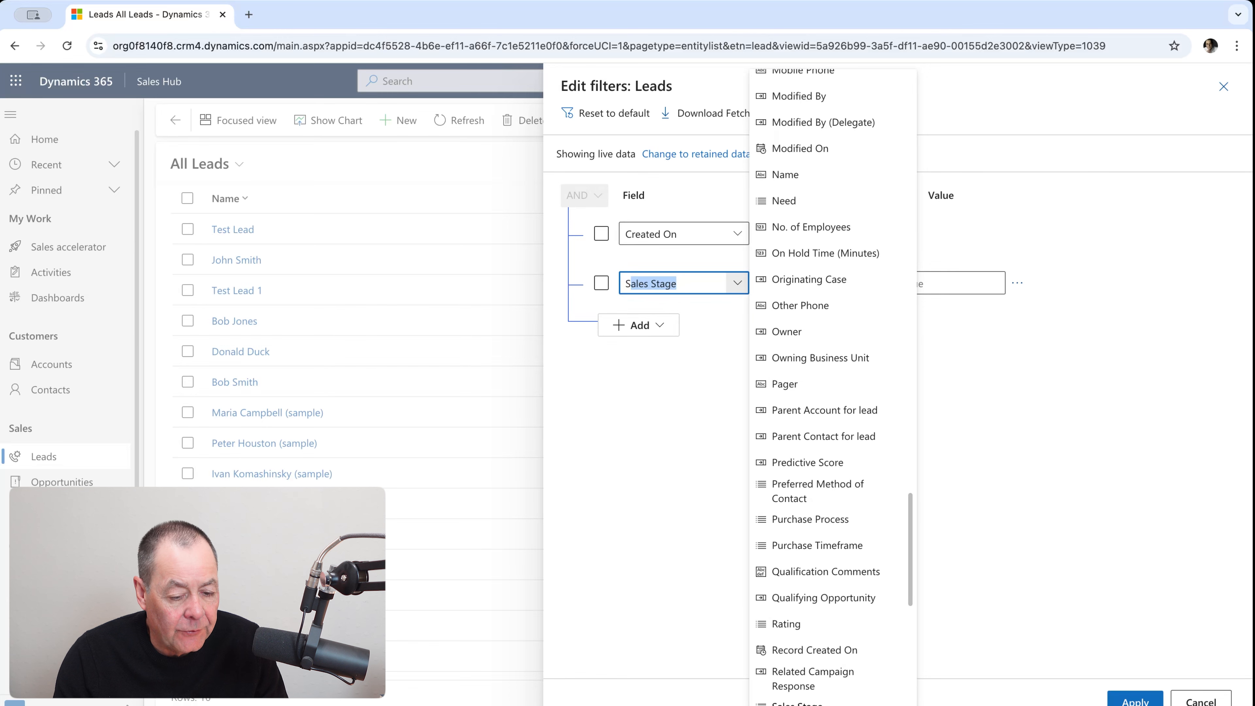
scroll(755, 316, "down", 5)
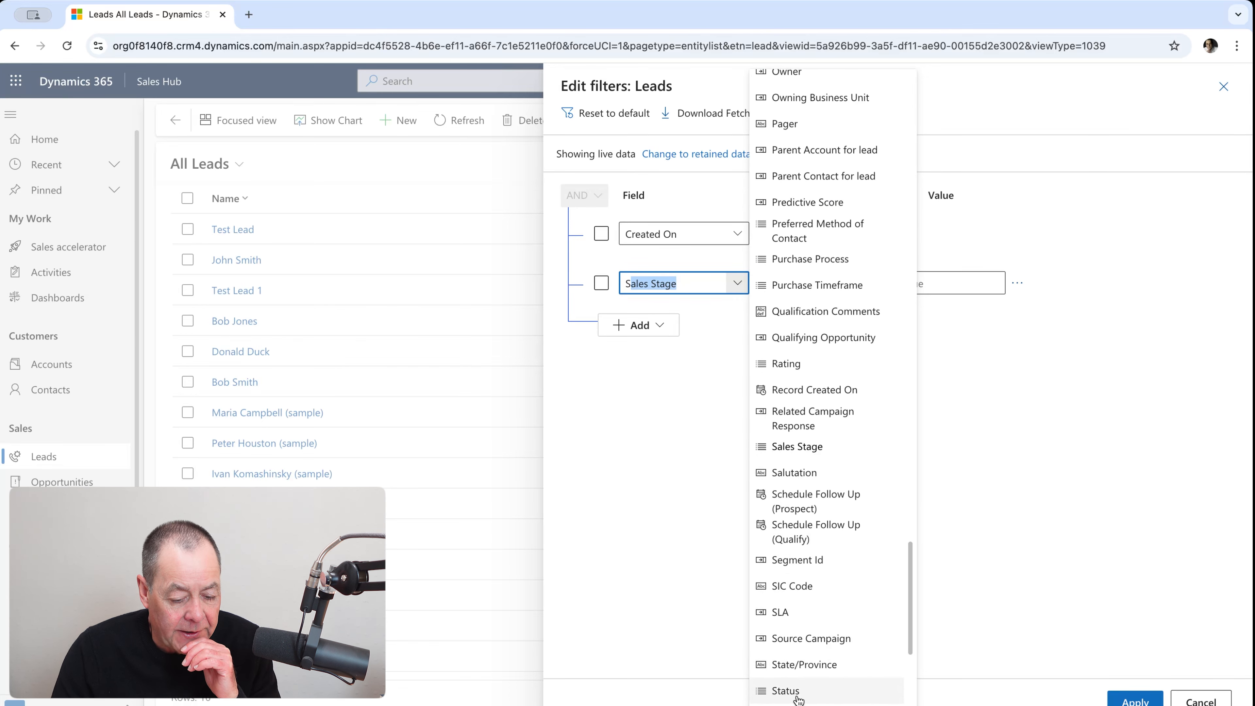
scroll(798, 694, "down", 1)
left_click(798, 681)
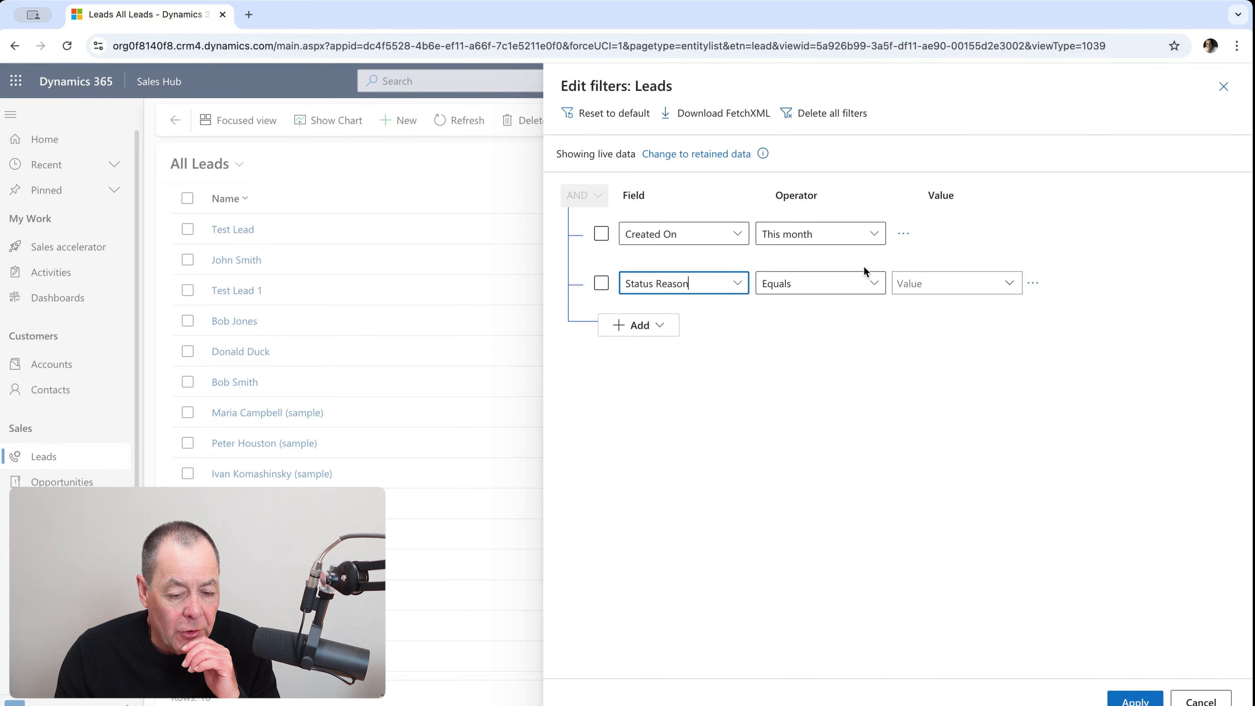
left_click(1012, 286)
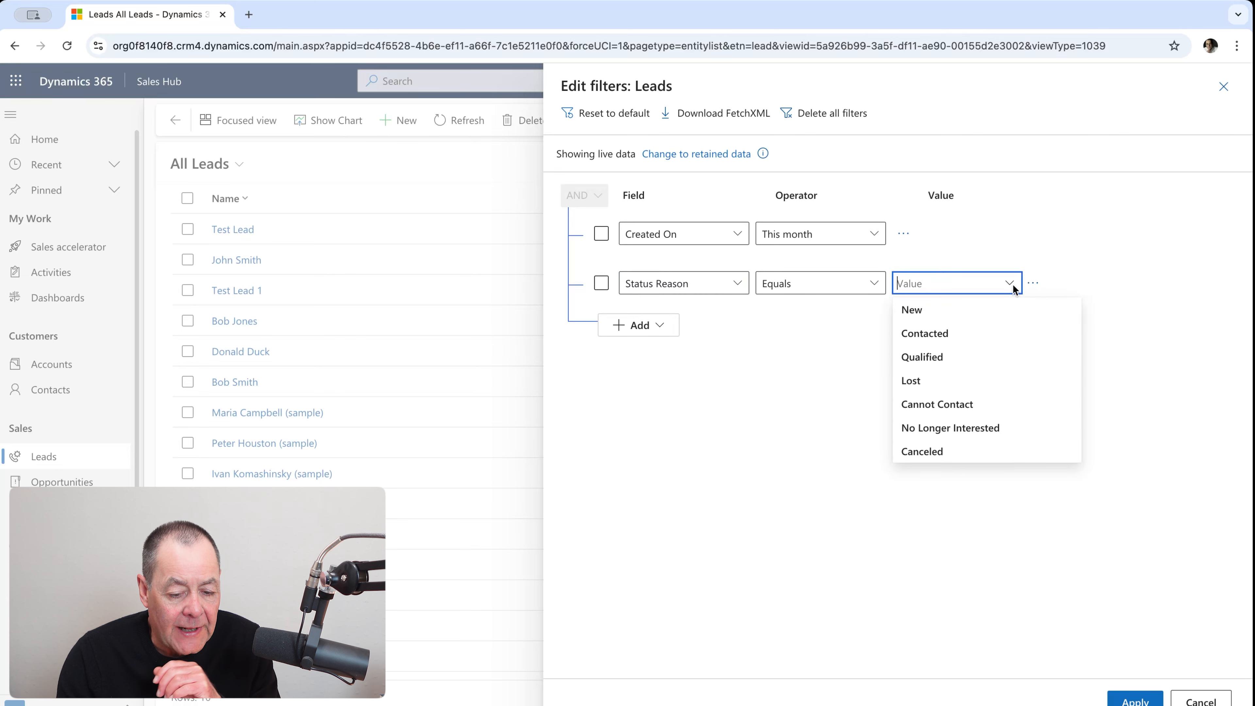
left_click(965, 311)
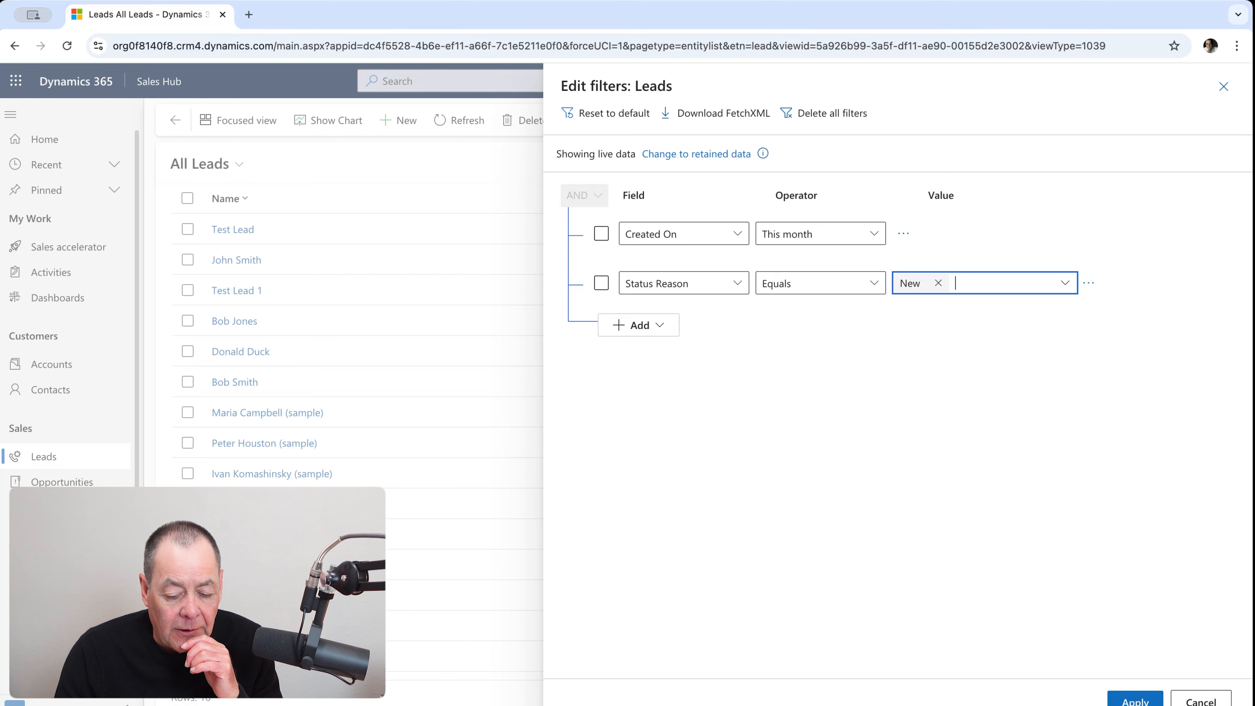
left_click(1136, 700)
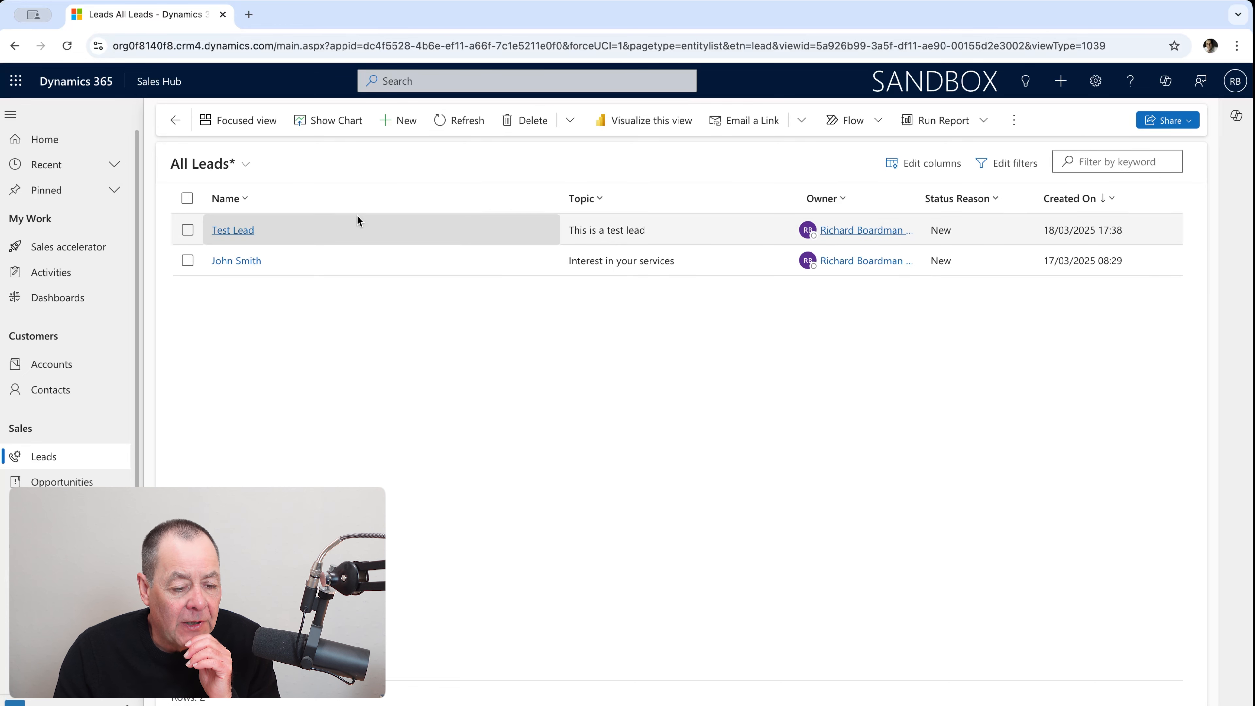
Edit the leads view's columns and move Status Reason ahead of Owner
left_click(919, 171)
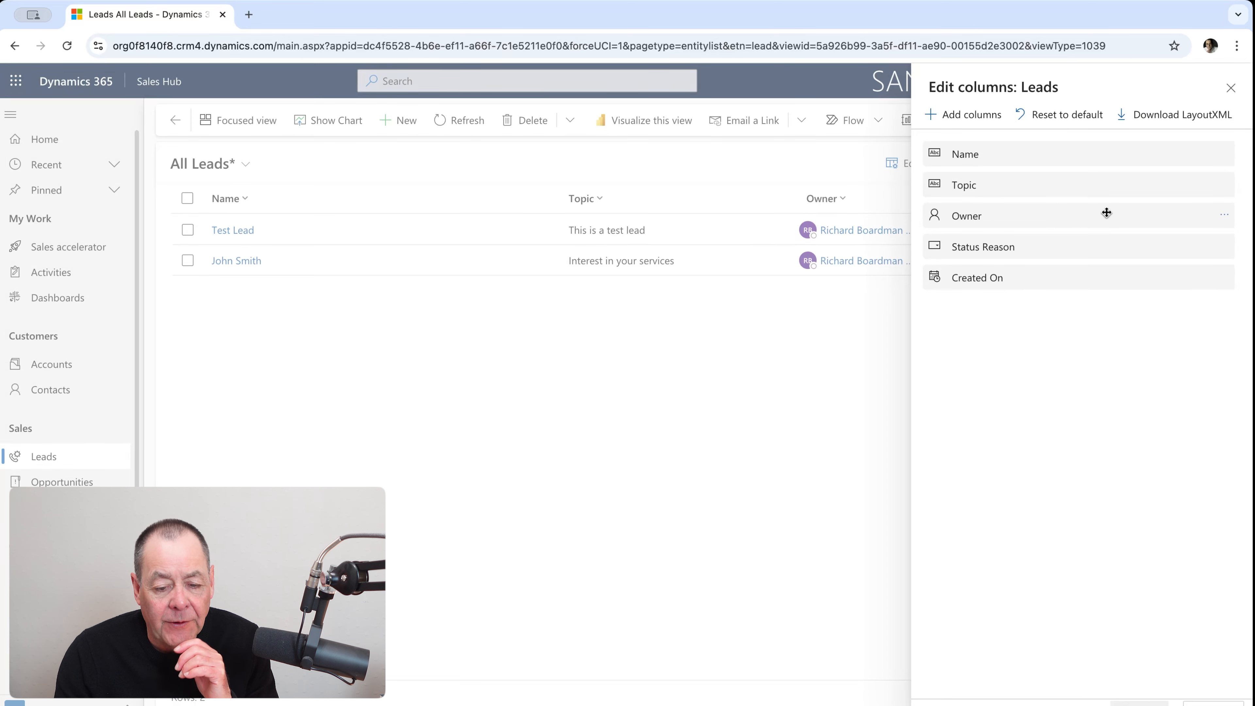
mouse_move(1227, 195)
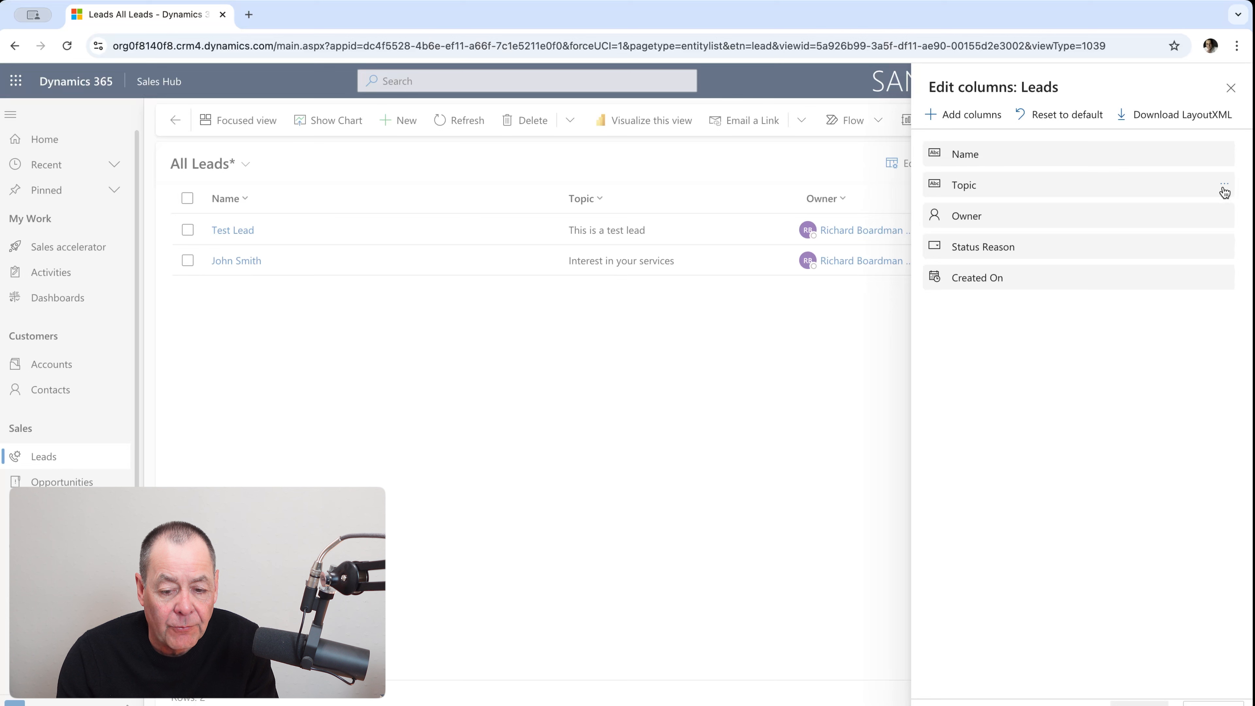
left_click(1225, 187)
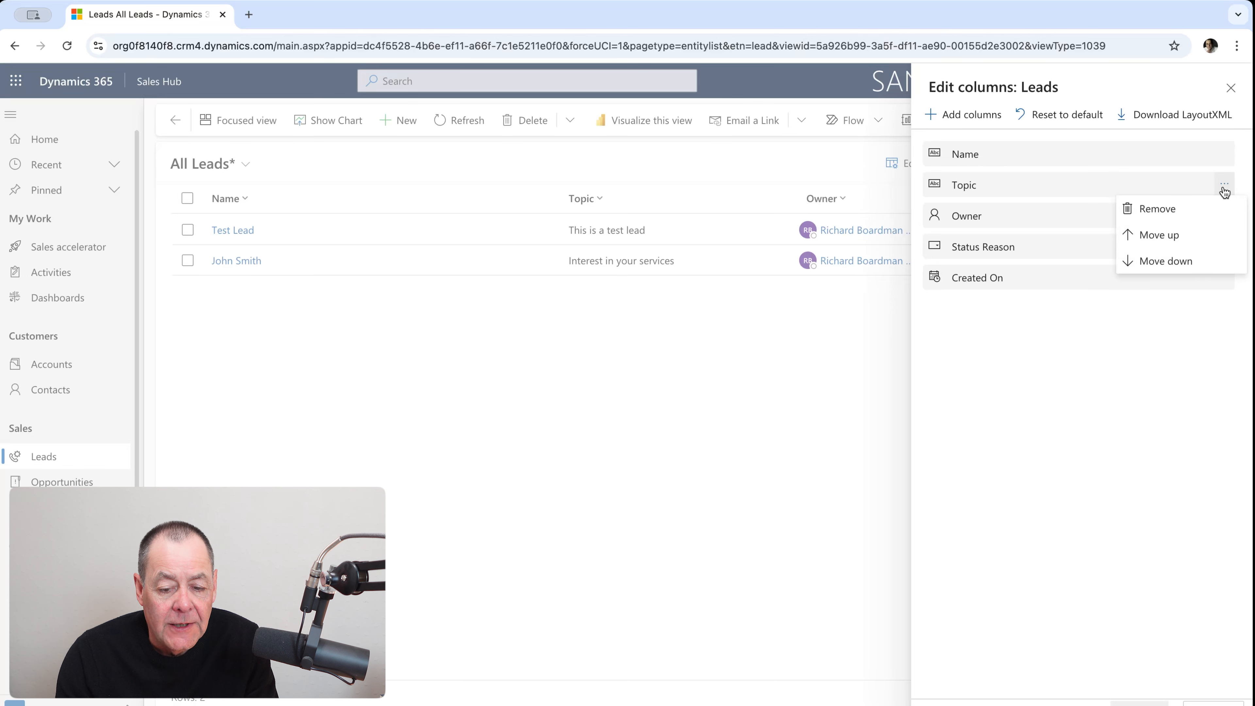
left_click(1098, 398)
left_click_drag(1042, 247, 1040, 201)
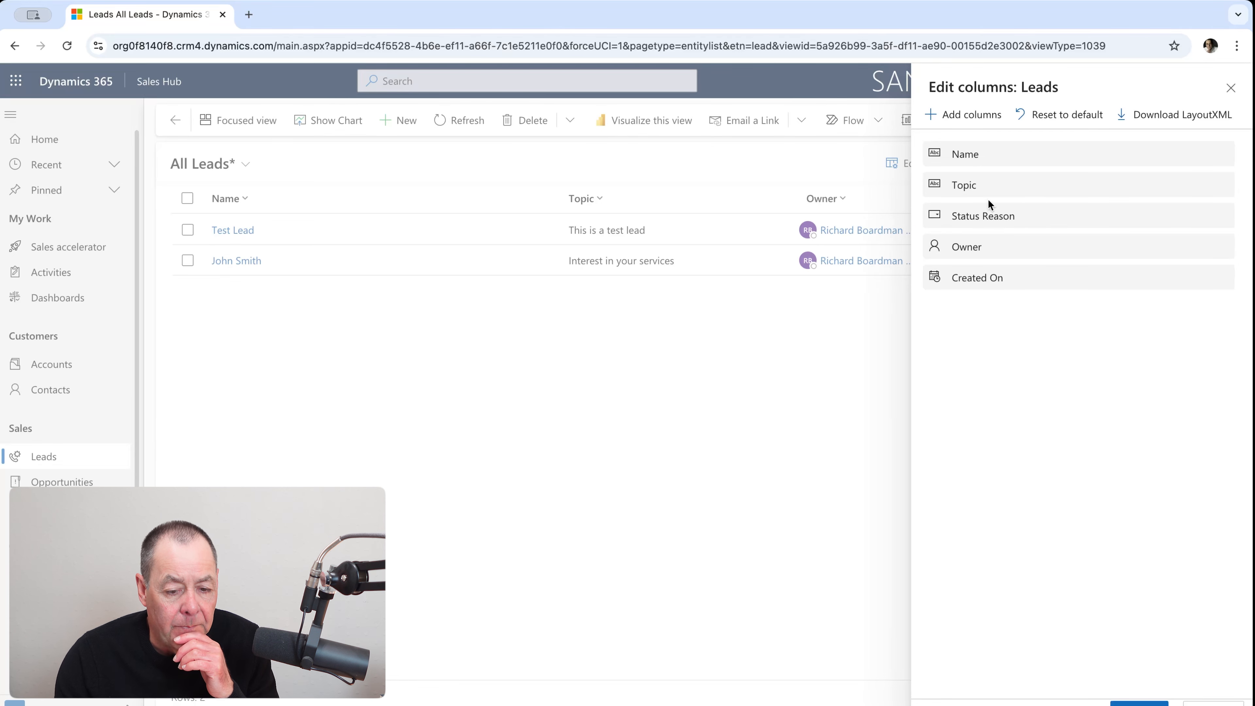
Add the Rating column directly after Topic and apply the column changes to the leads list
left_click(982, 117)
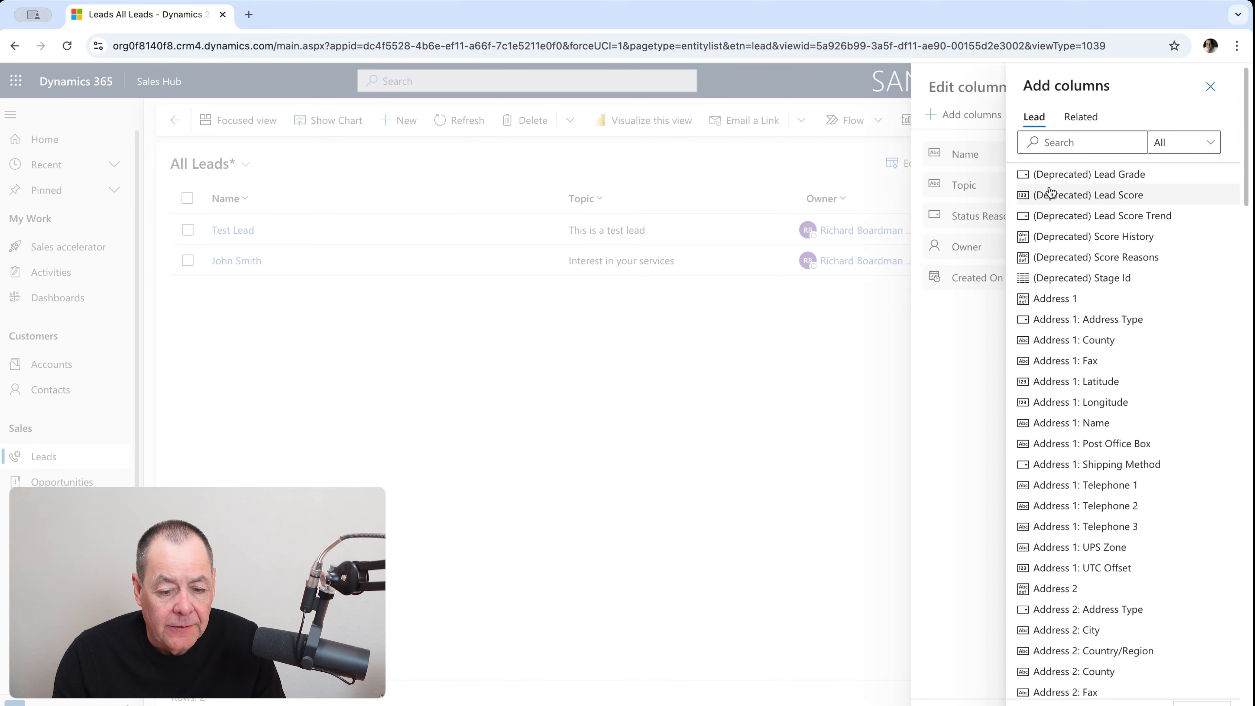
scroll(1114, 317, "down", 6)
left_click(1077, 139)
type("rating")
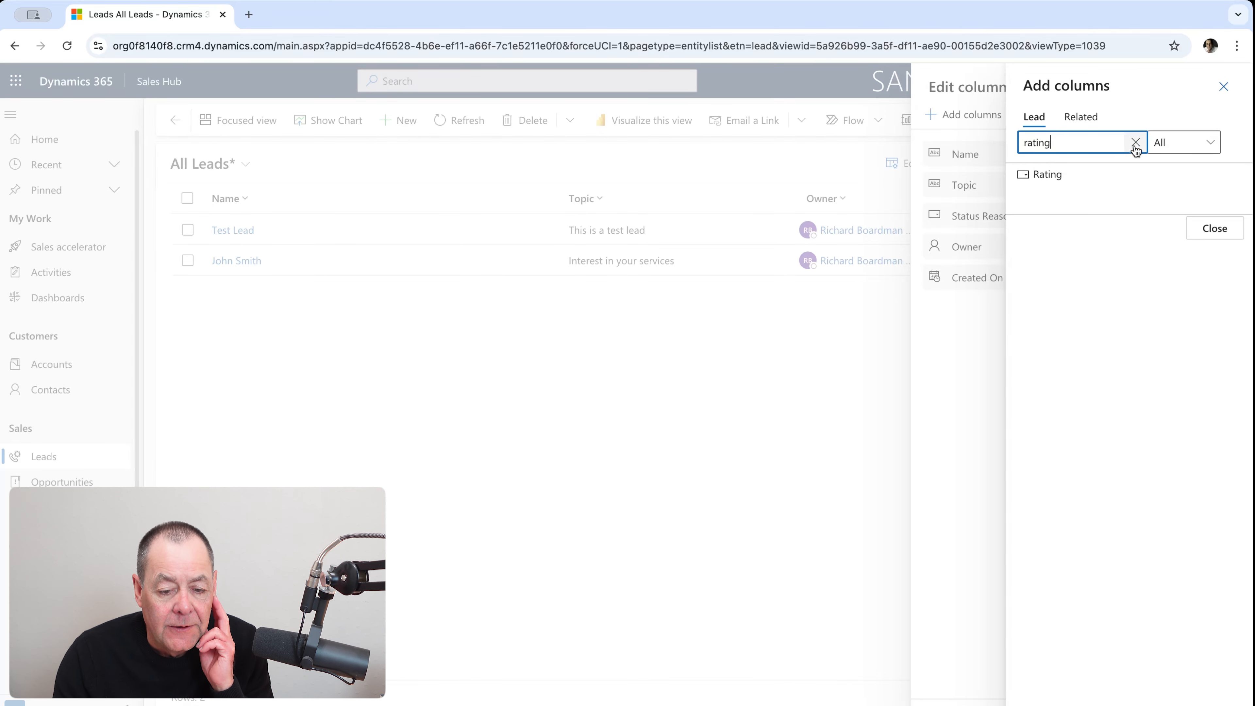
left_click(1106, 175)
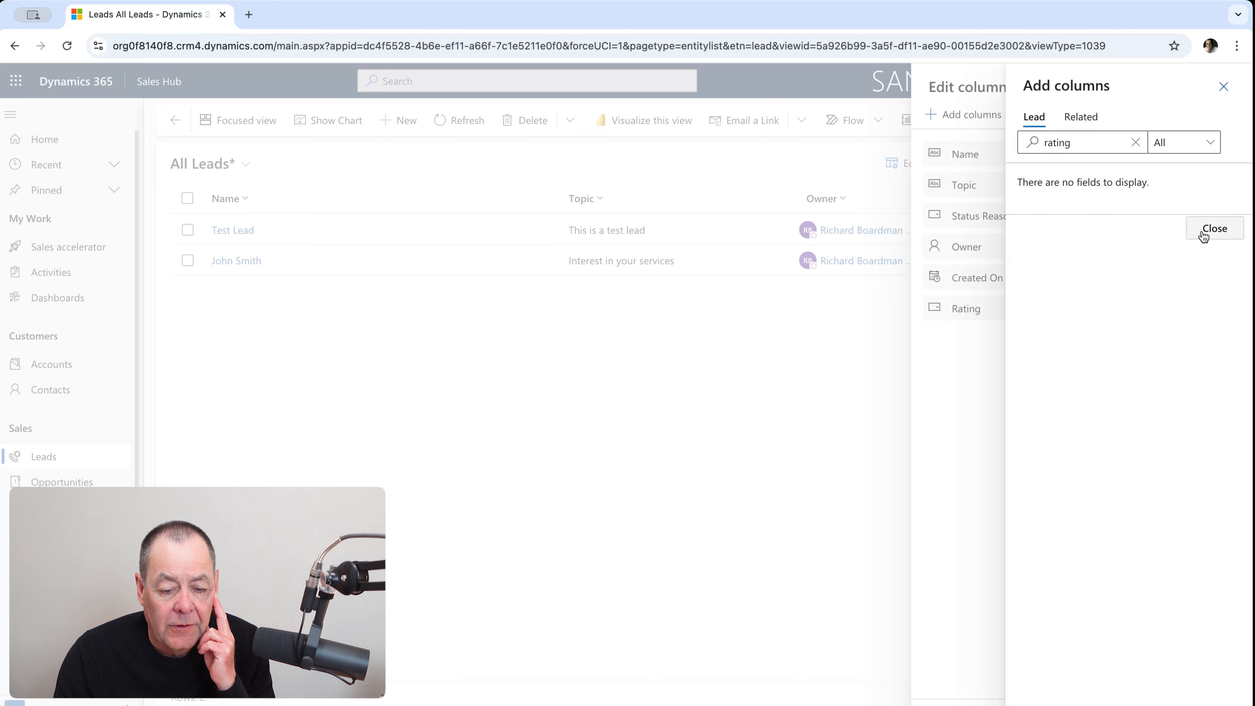
left_click(1217, 240)
left_click_drag(1109, 308, 1102, 207)
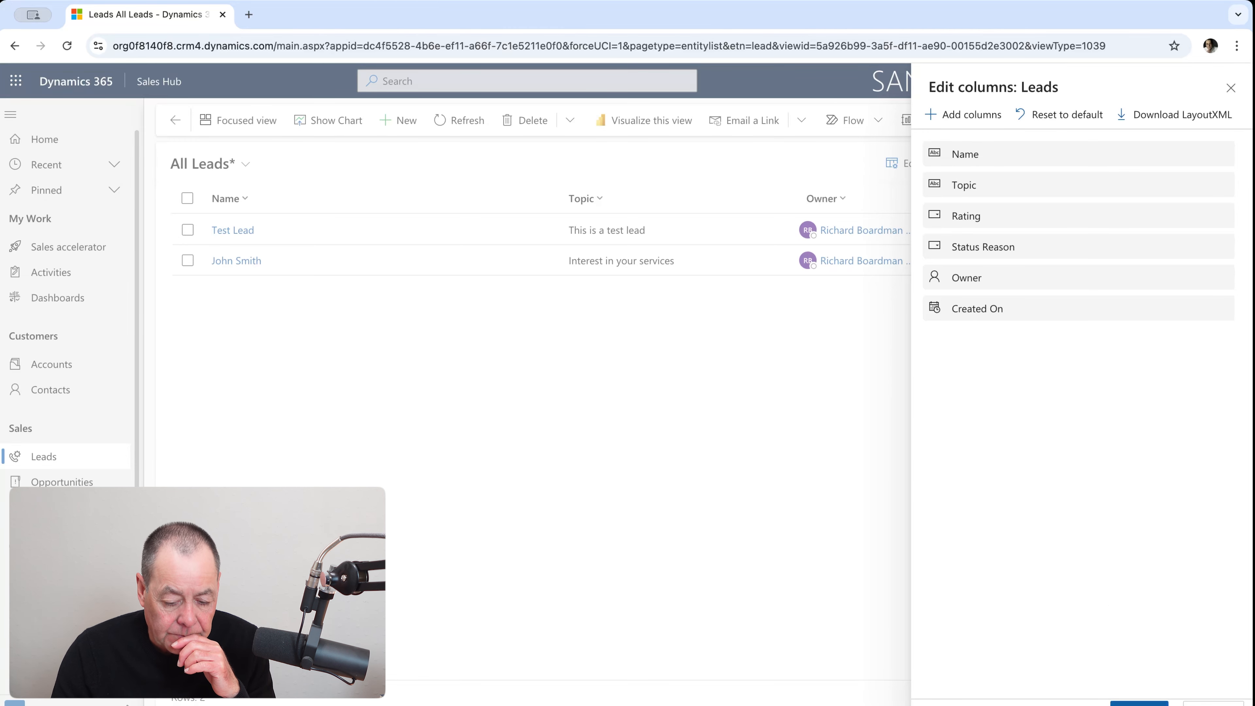
left_click(1140, 703)
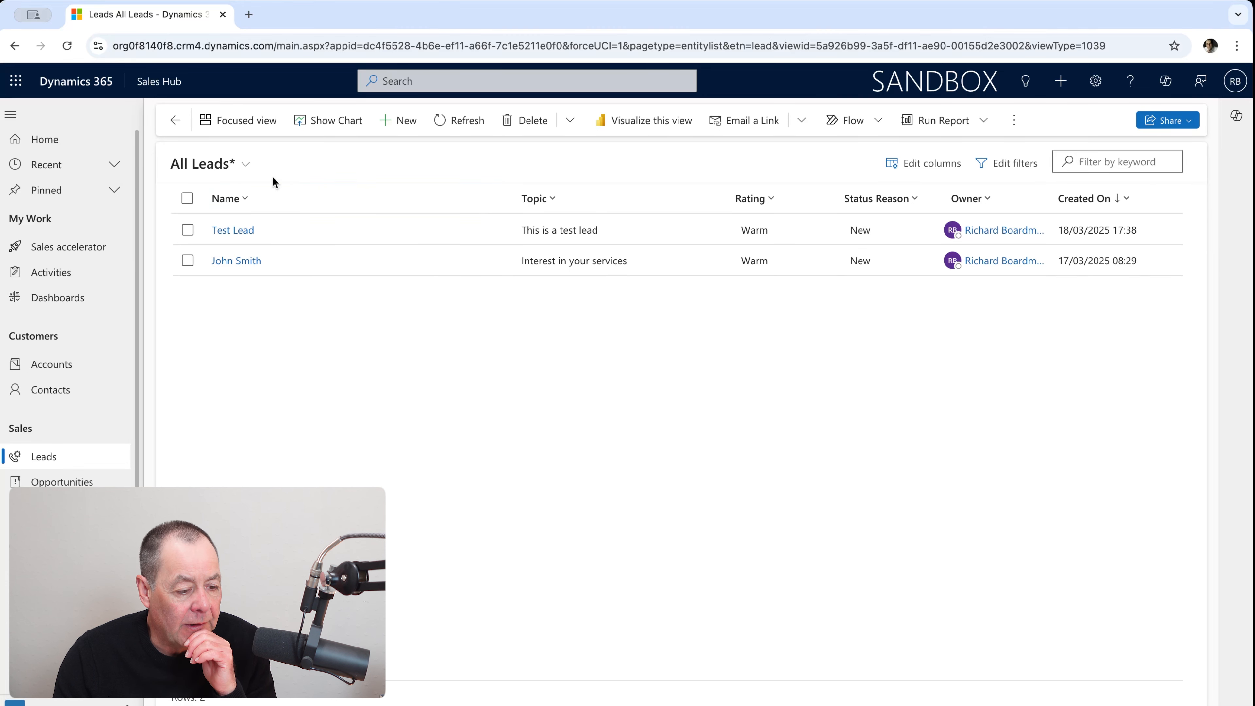
Save the modified All Leads view as a new view named "Test Lead View"
left_click(245, 166)
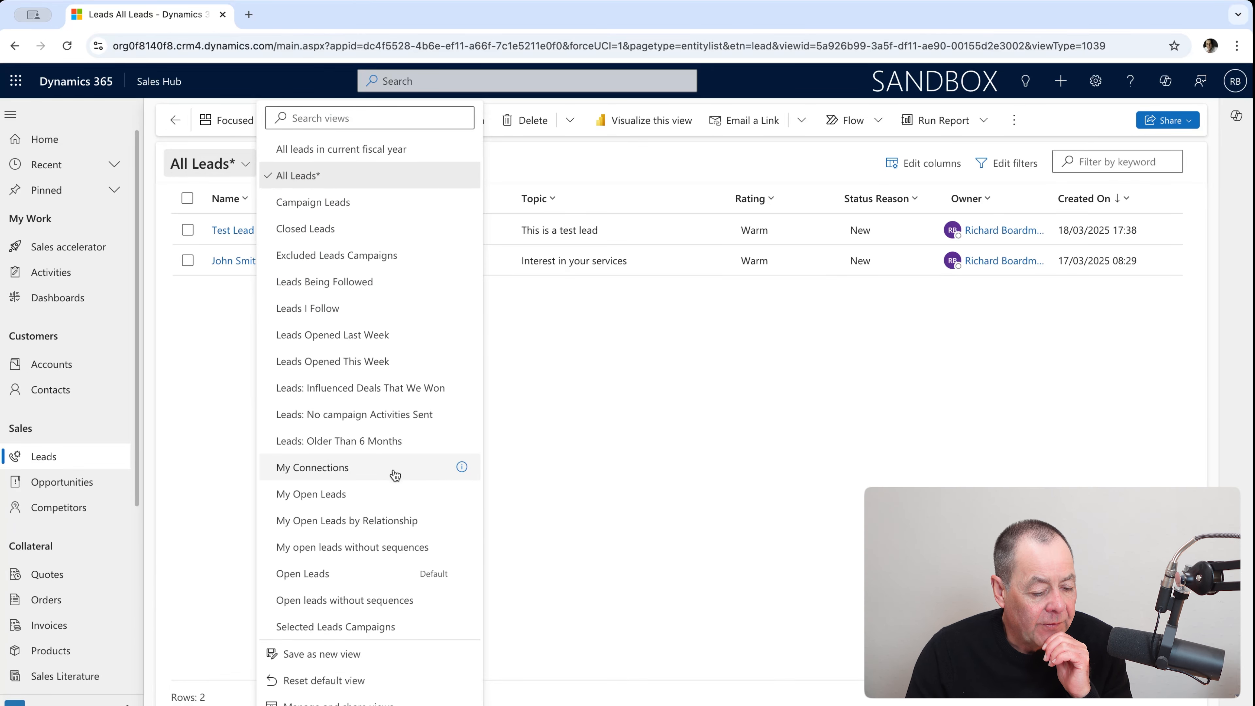
left_click(324, 660)
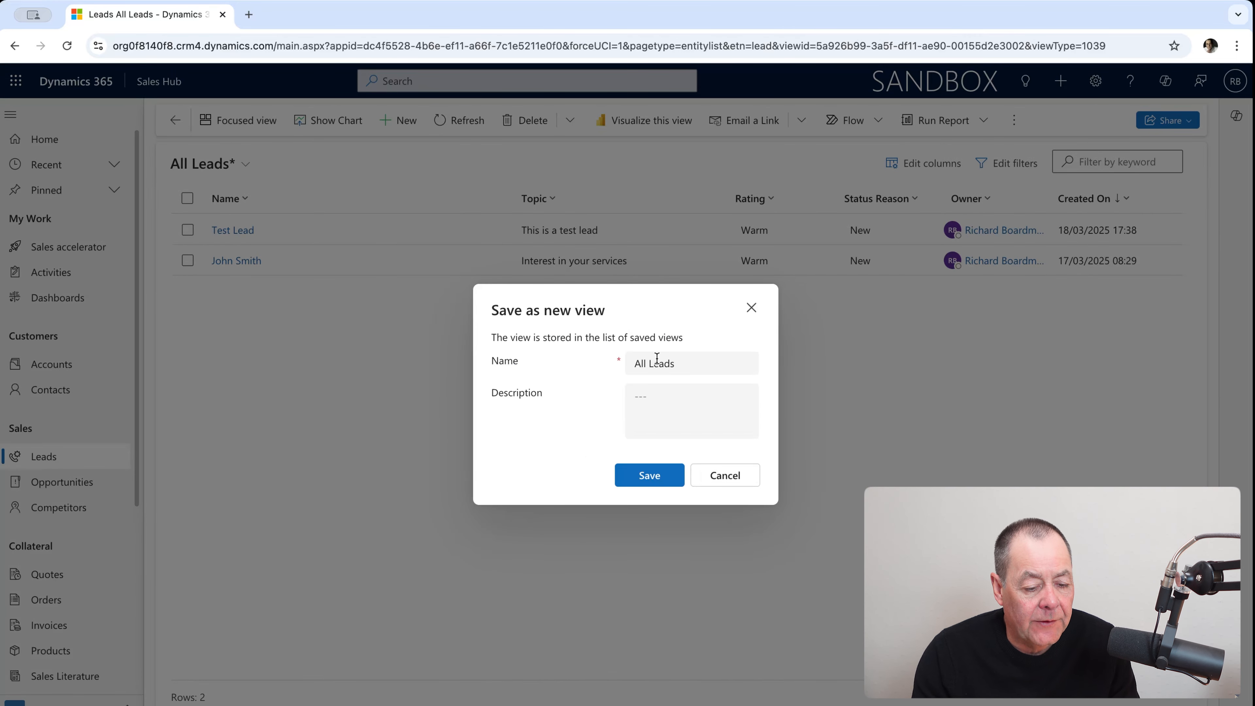
left_click_drag(705, 366, 624, 364)
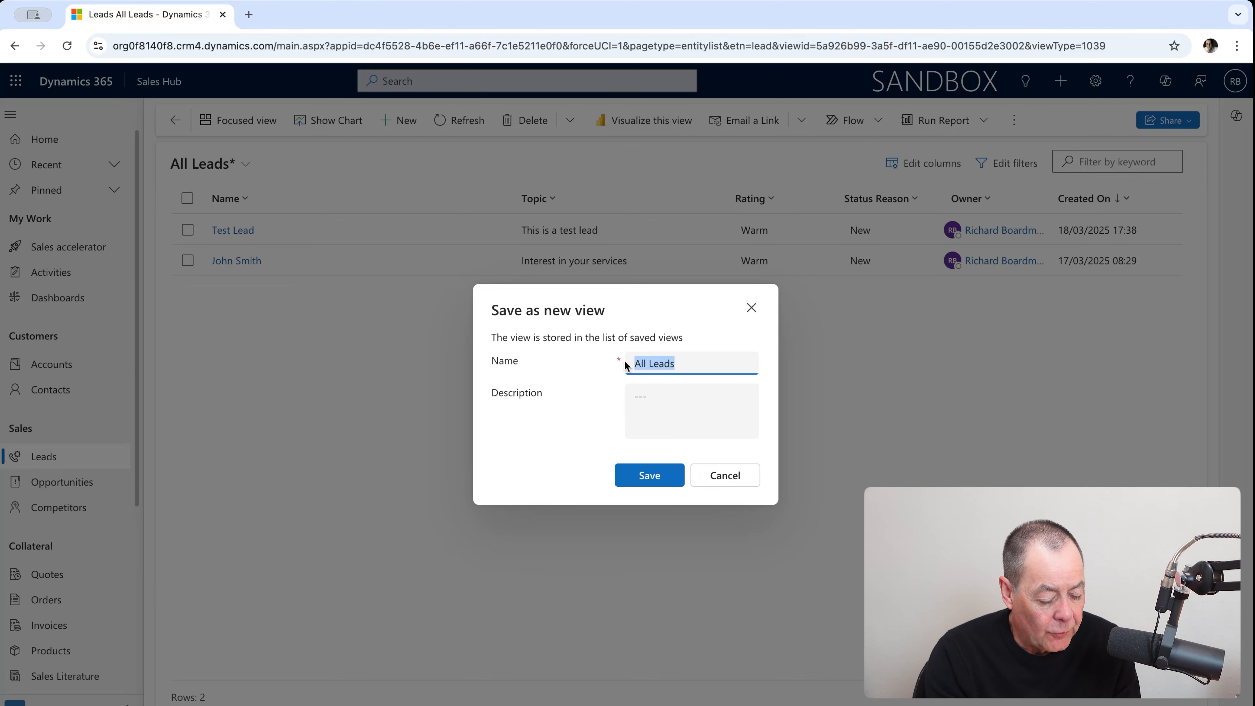
type("Test Lead View")
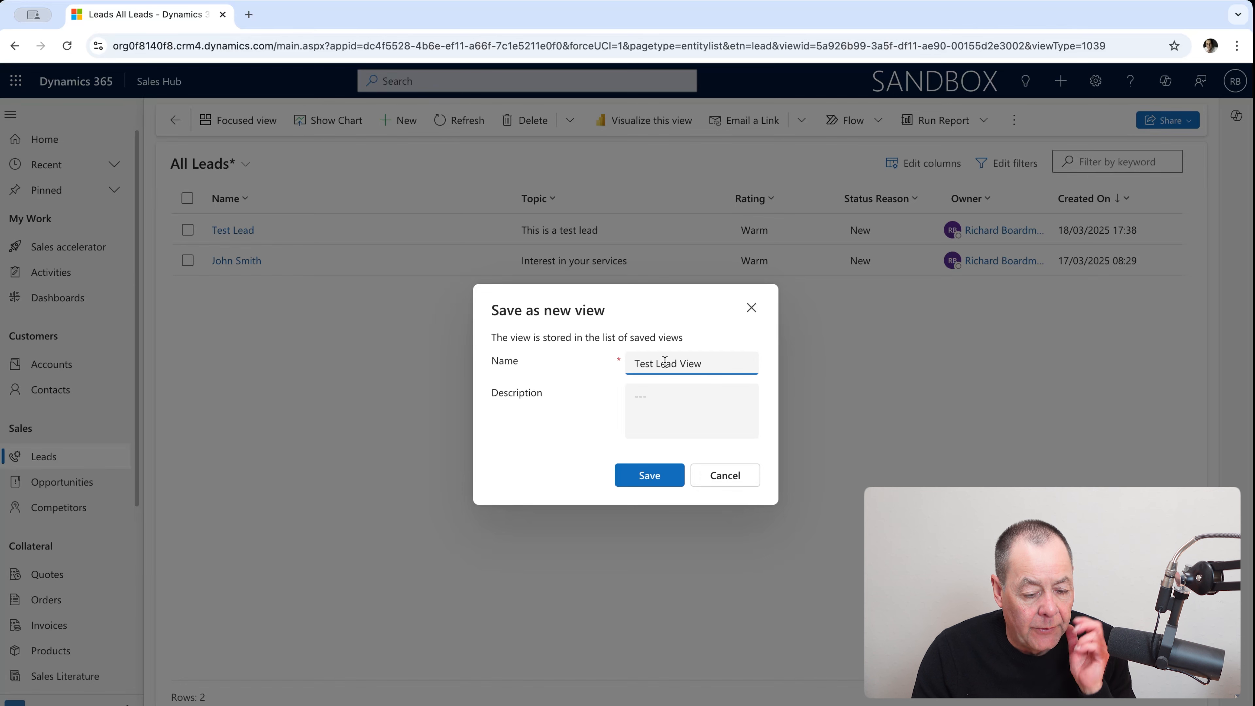
left_click(669, 481)
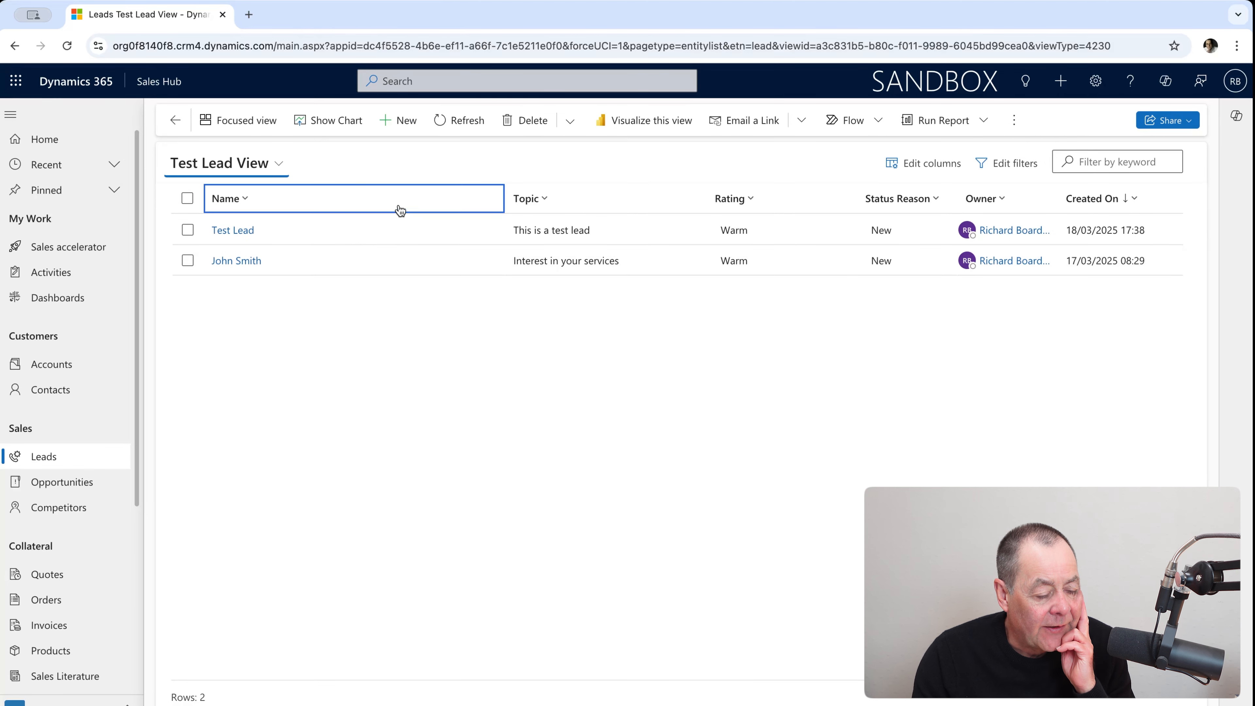
Open the list of available lead views to check for the saved Test Lead View
left_click(272, 165)
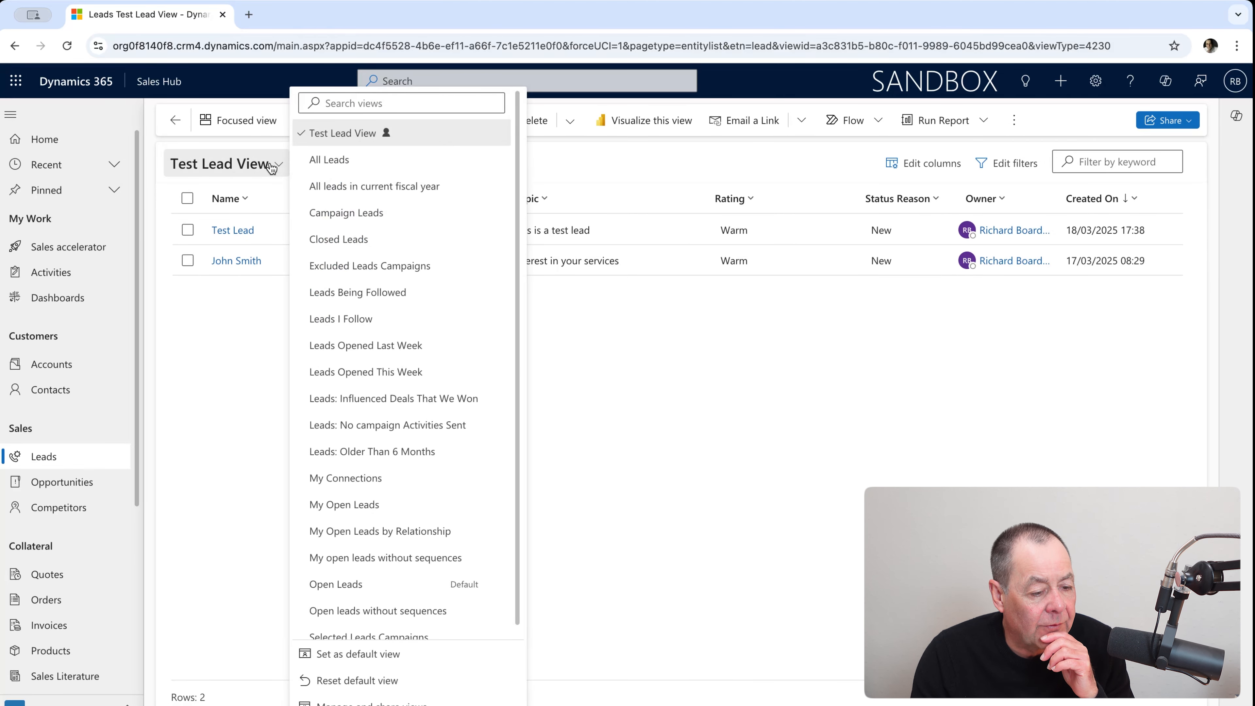